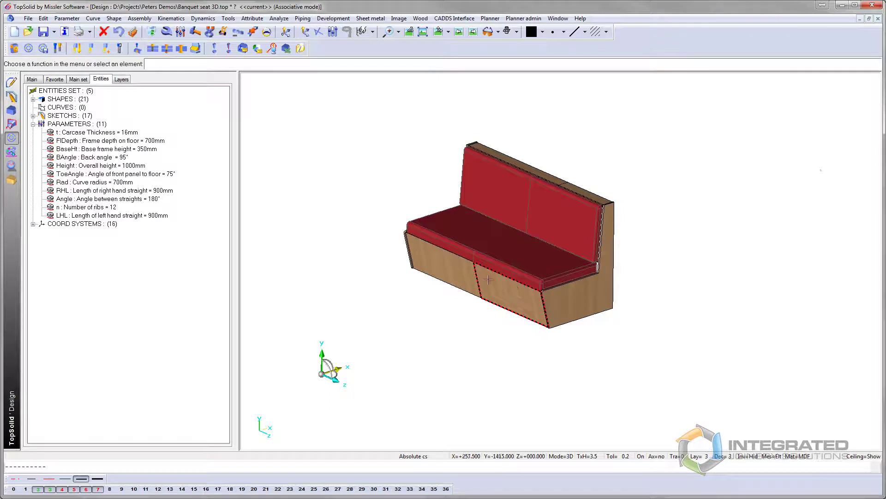
- Set the LHL left straight length to 1200mm
click(127, 215)
right_click(126, 215)
click(159, 243)
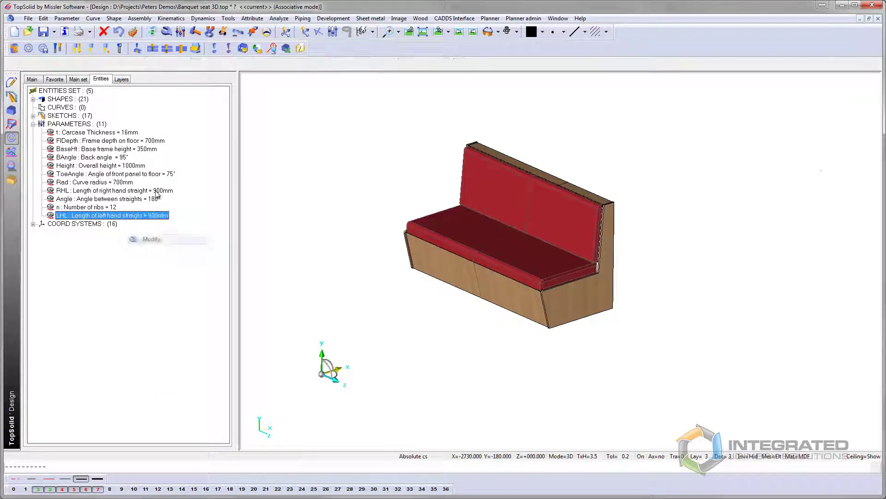
text(1200mm)
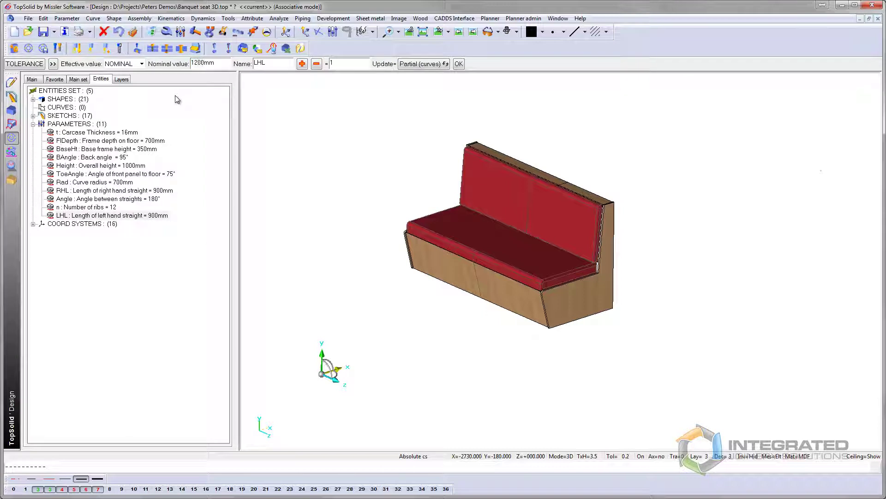
key(Return)
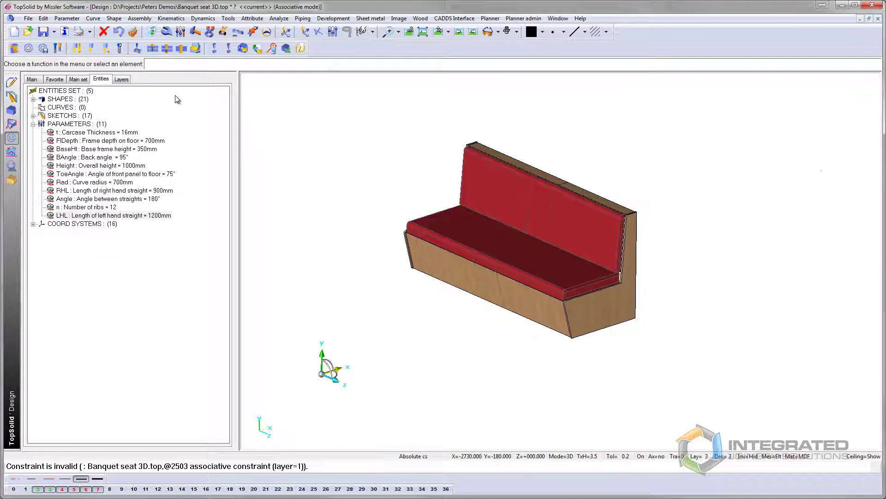
- Set the RHL right straight length to 1200mm
click(129, 192)
right_click(131, 189)
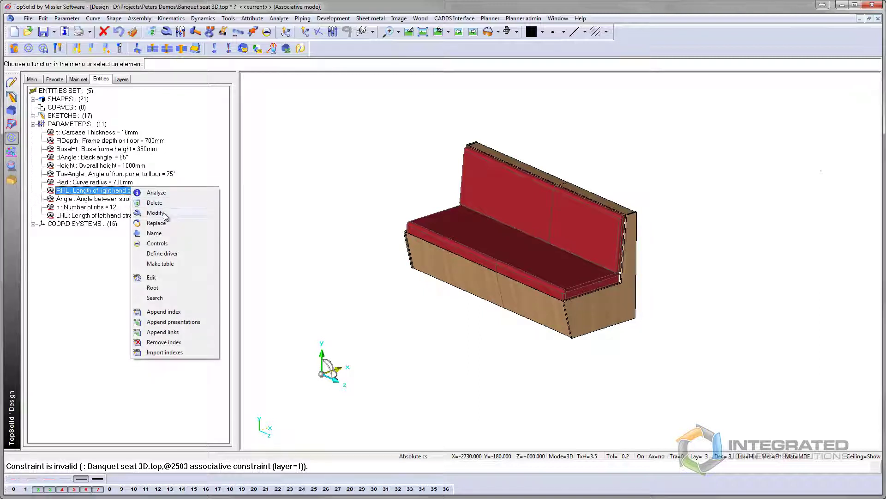
click(156, 212)
text(12)
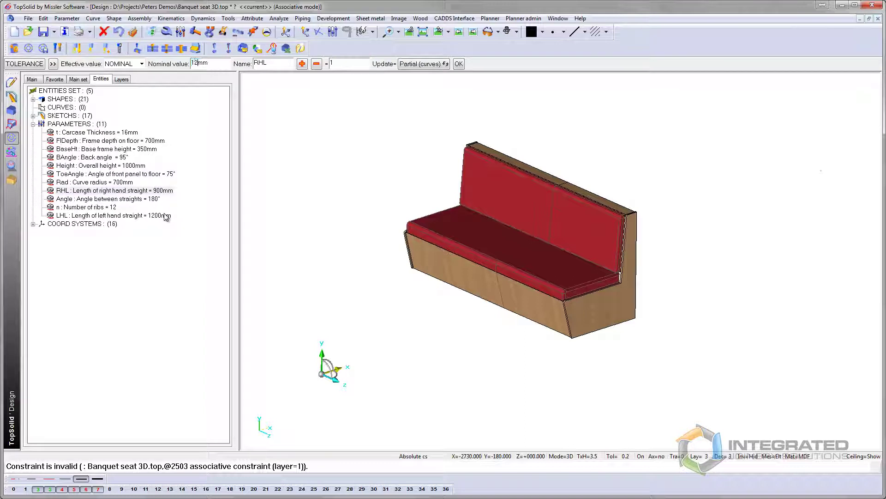
text(00)
key(Return)
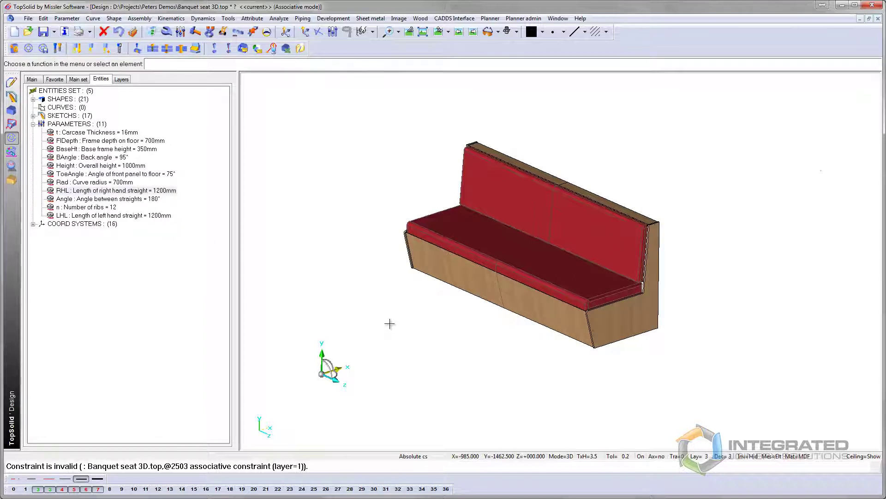
middle_drag(485, 335, 518, 283)
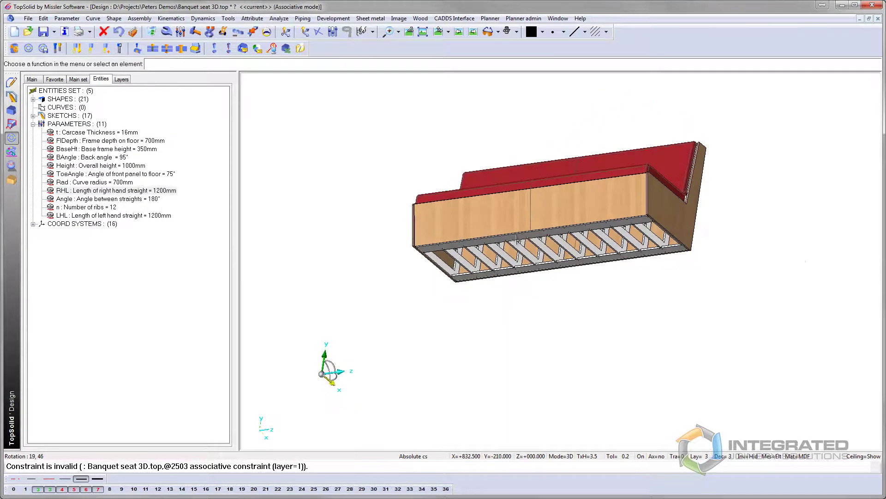
middle_drag(515, 238, 507, 267)
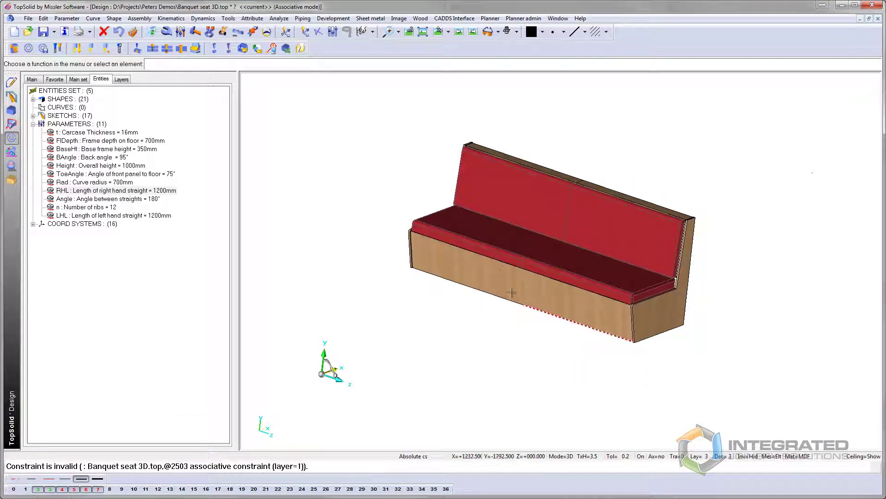
- Change the BAngle parameter's nominal value to 100°
right_click(99, 159)
click(126, 180)
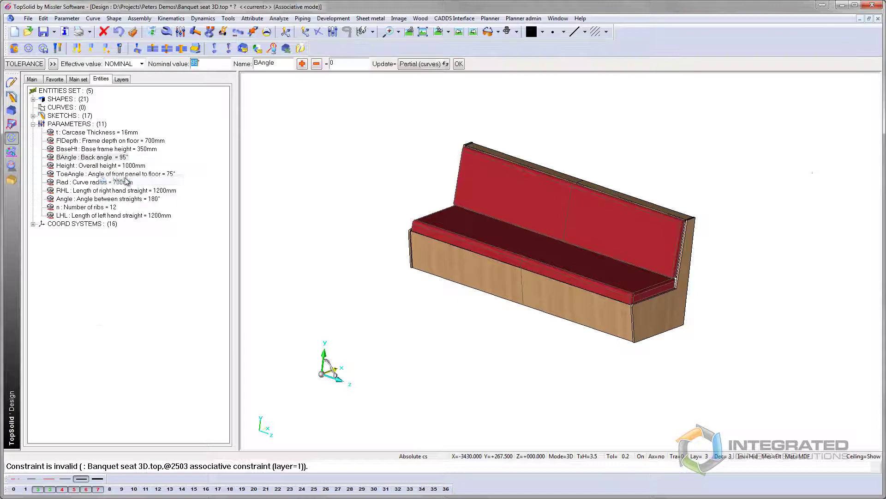
text(1)
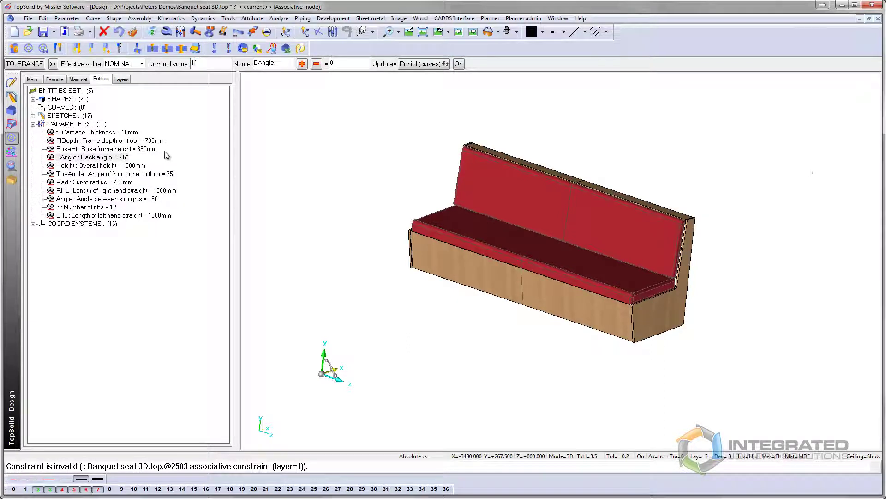
text(00)
key(Return)
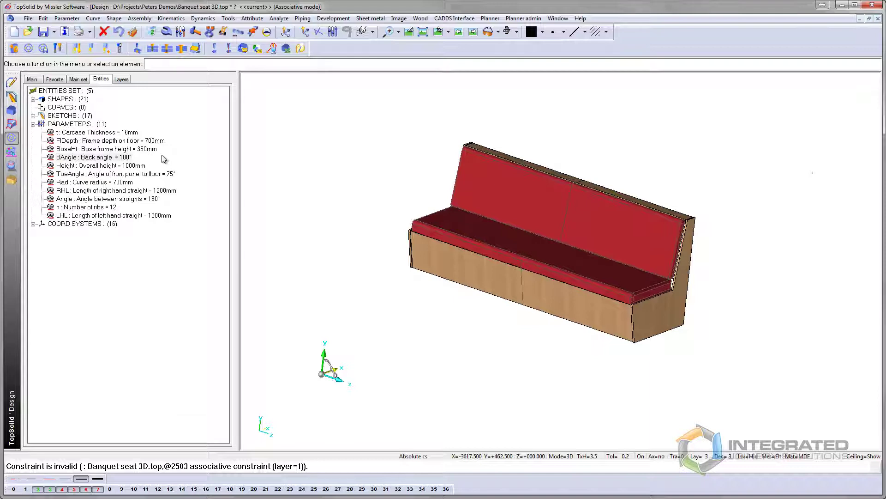
- Hide layers 7, 6 and 5 so only the bare frame and ribs remain, leaving nothing selected
click(98, 488)
click(86, 489)
click(73, 489)
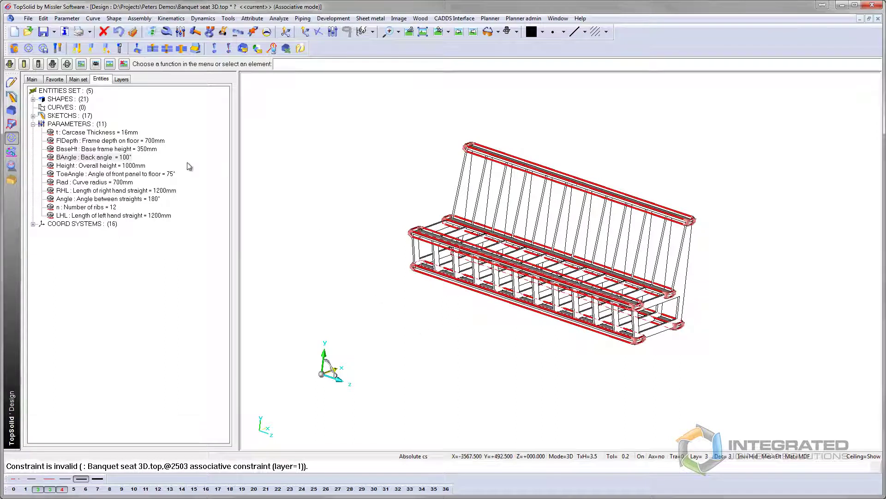
click(99, 167)
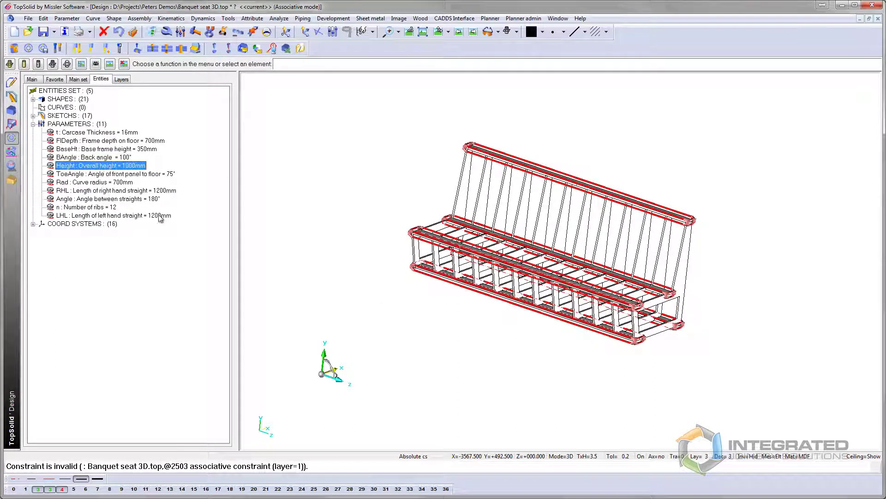
click(319, 295)
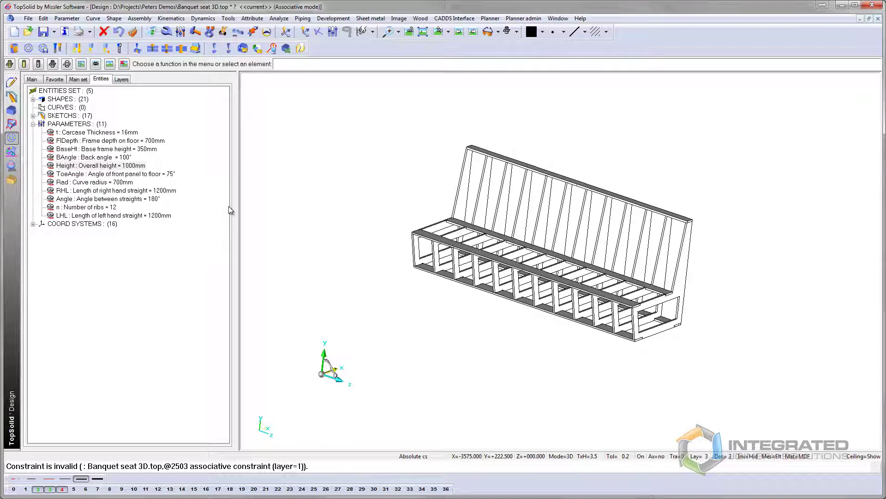
- Change the Angle between straights parameter to 110°
click(88, 199)
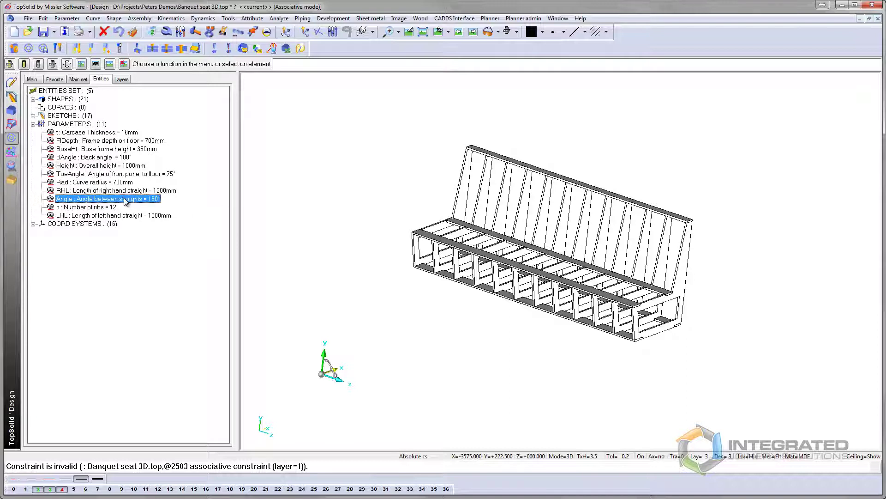
right_click(124, 199)
click(148, 221)
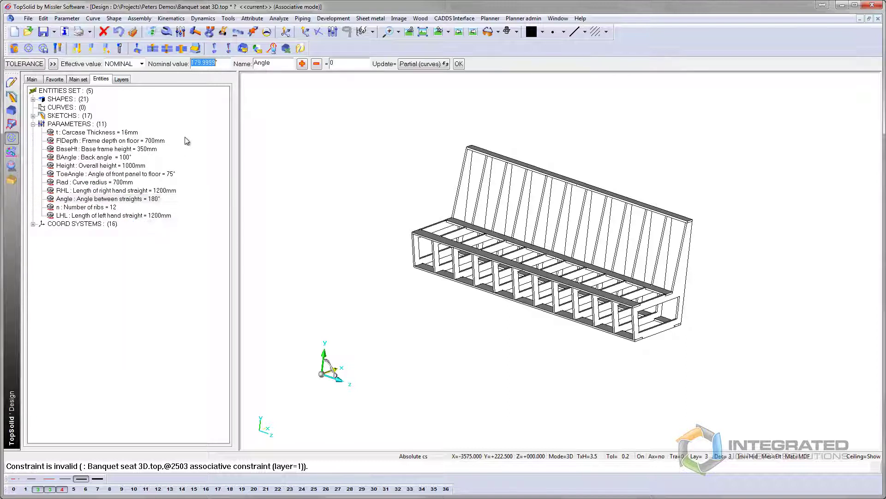
text(110)
key(Return)
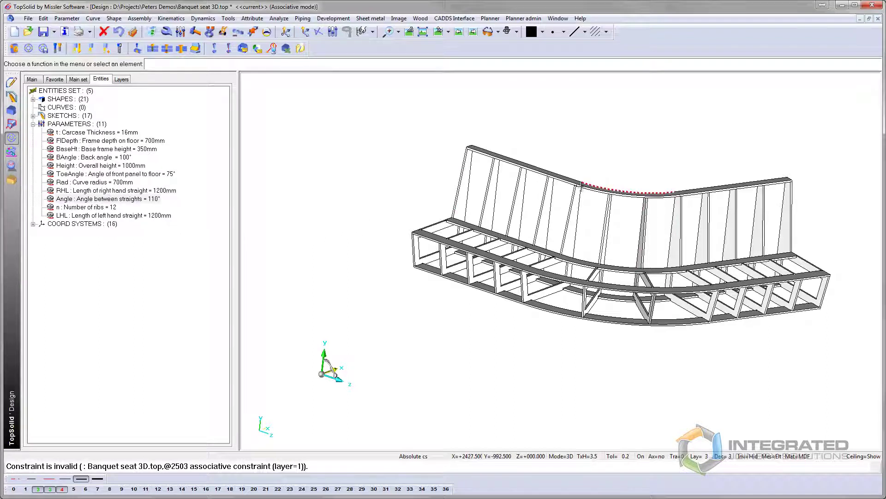
- Set the Rad curve radius parameter to 900mm
click(109, 183)
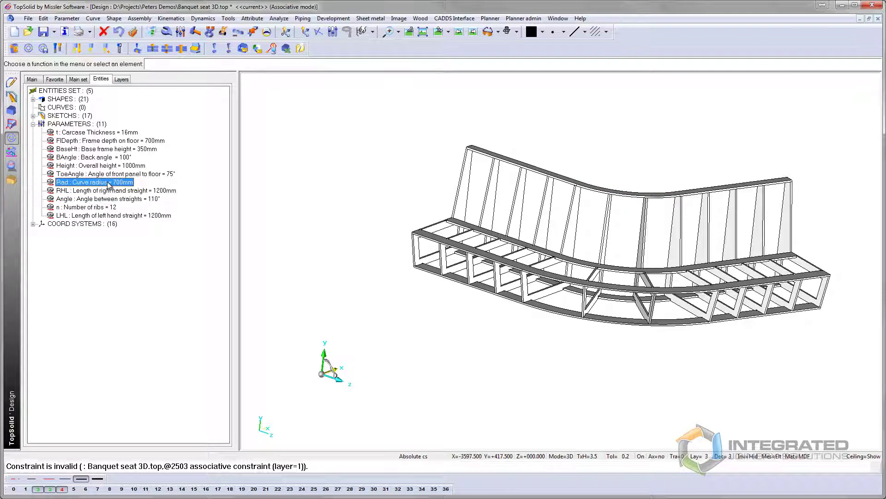
right_click(111, 180)
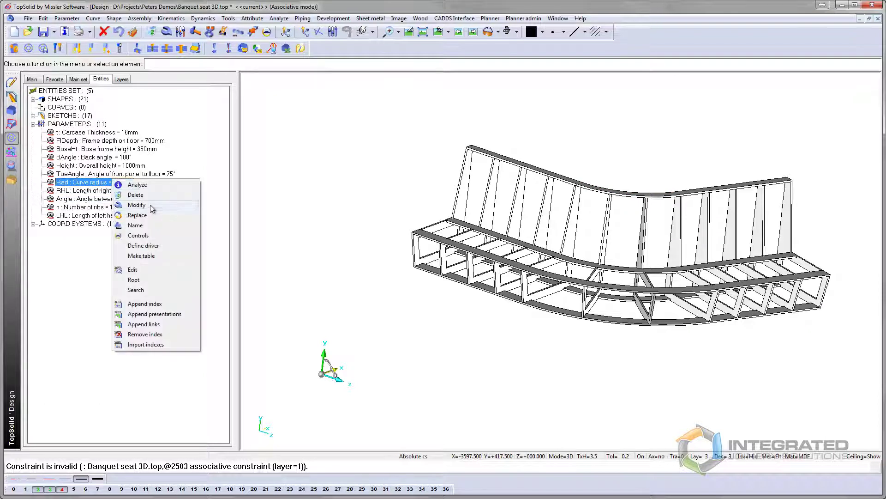
click(137, 204)
text(900mm)
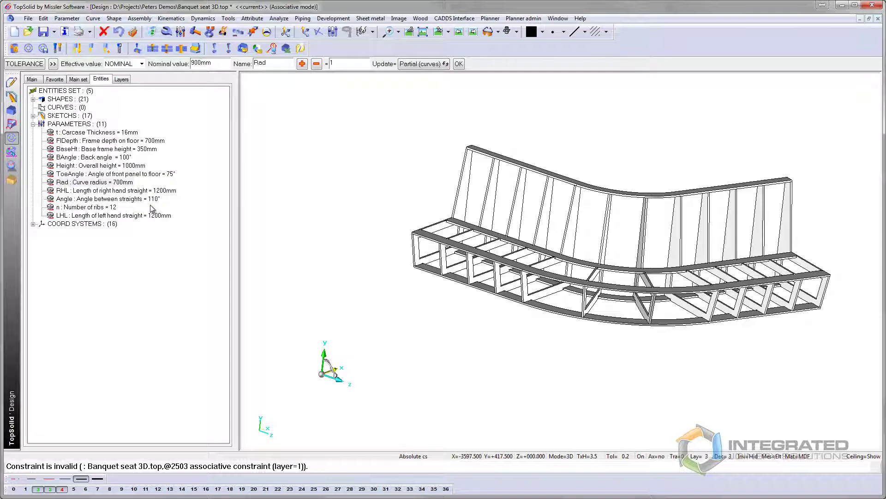
key(Return)
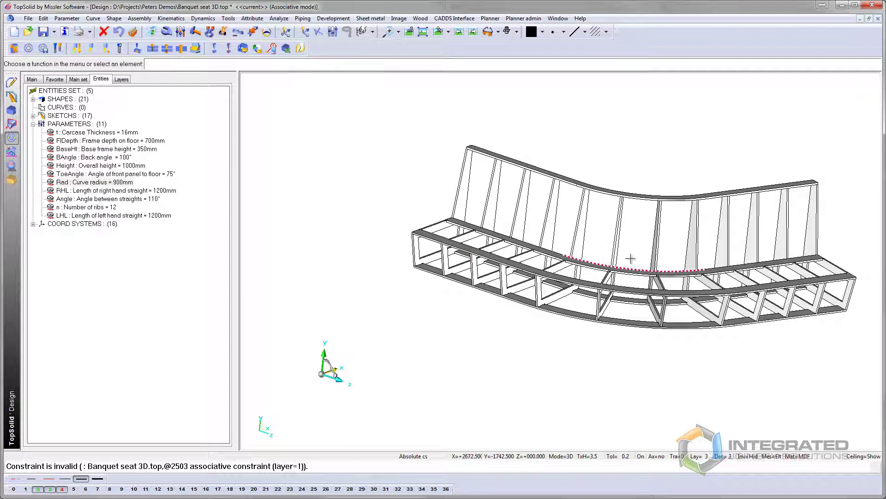
- Set the rib count parameter n to 15
right_click(92, 207)
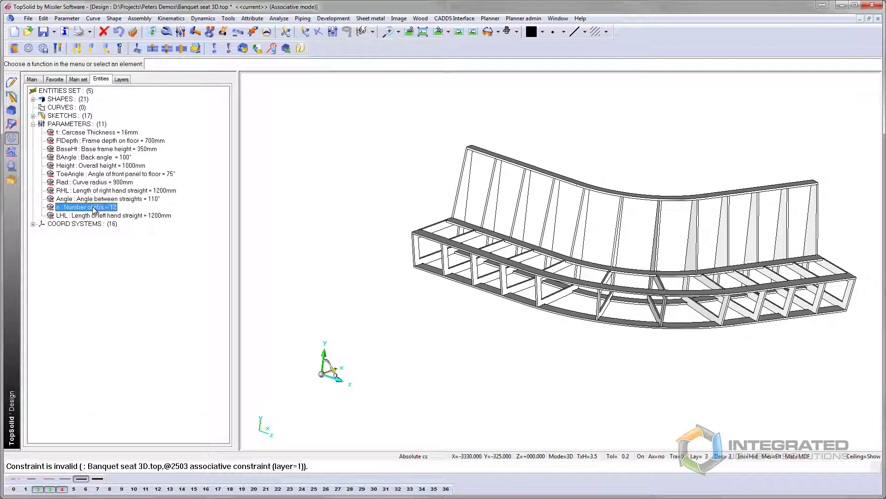
click(118, 230)
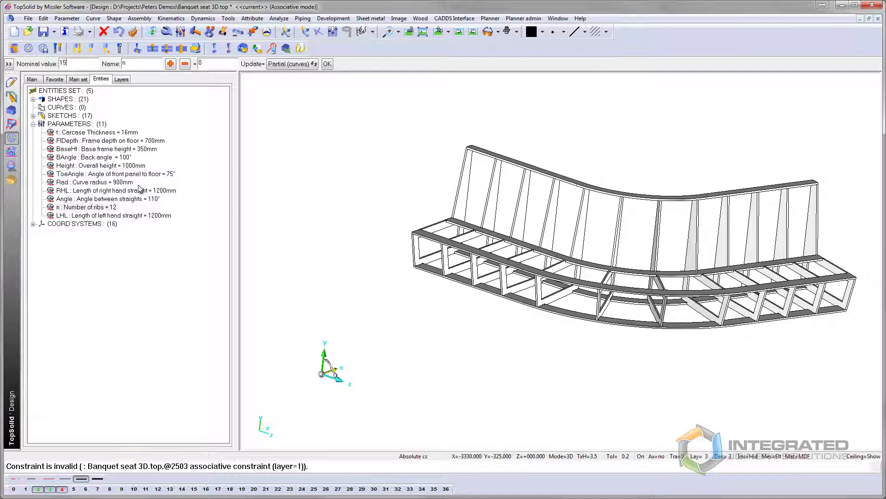
key(Return)
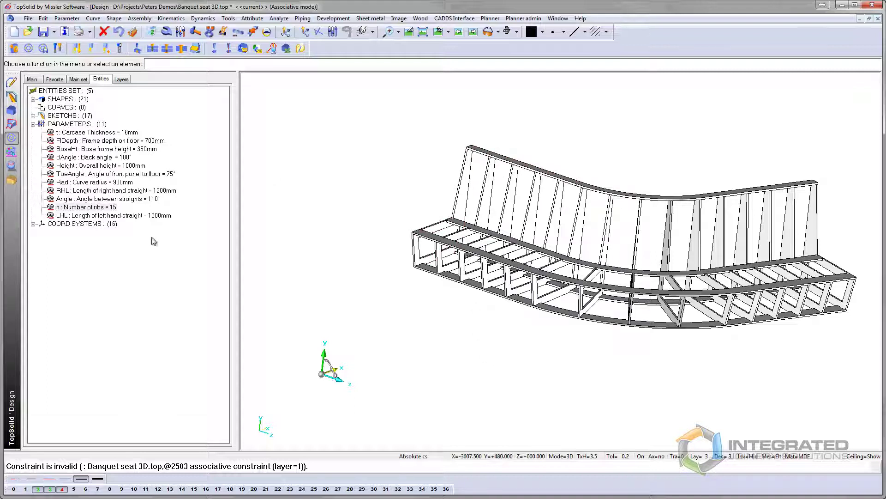
- Change the Height parameter's nominal value to 1100mm
click(101, 166)
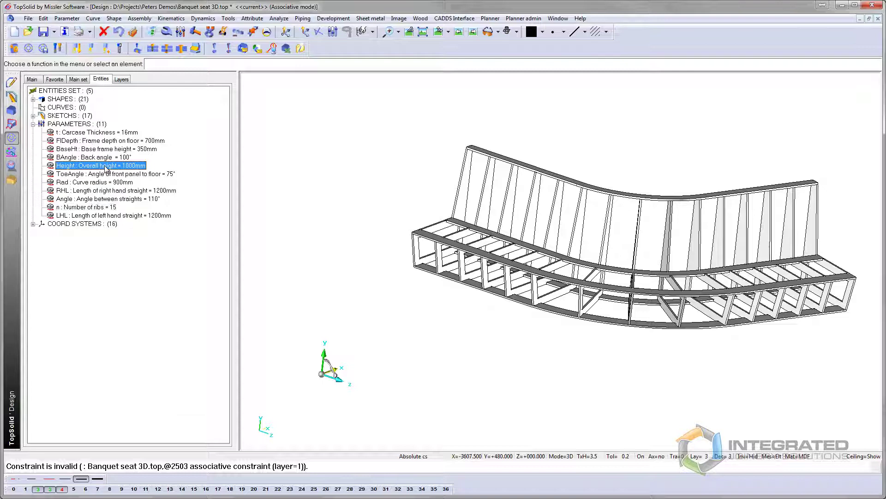
right_click(104, 166)
click(130, 189)
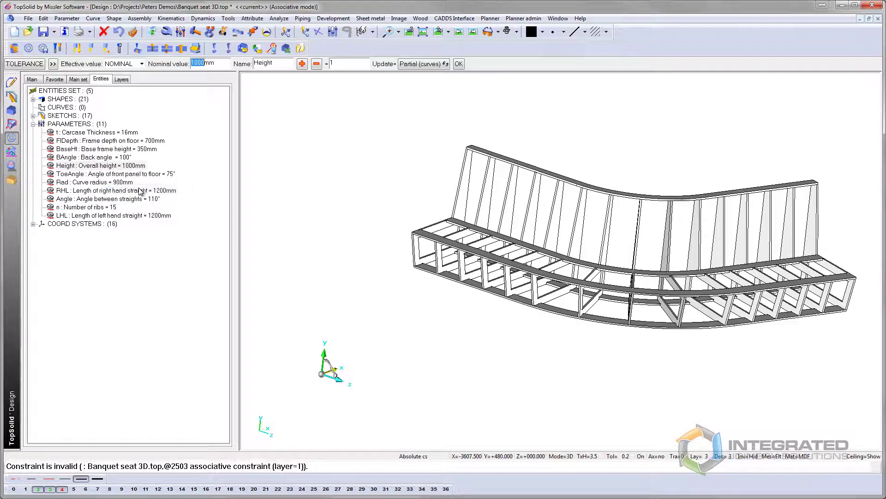
text(1100)
key(Return)
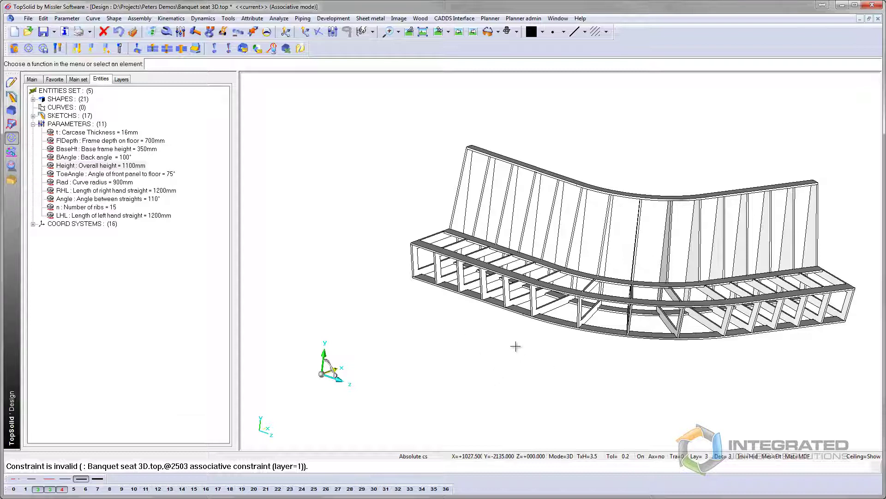
- Turn layers 5, 6, 7 and 9 back on and zoom to fit the seat and flattened panels
middle_drag(540, 350, 404, 329)
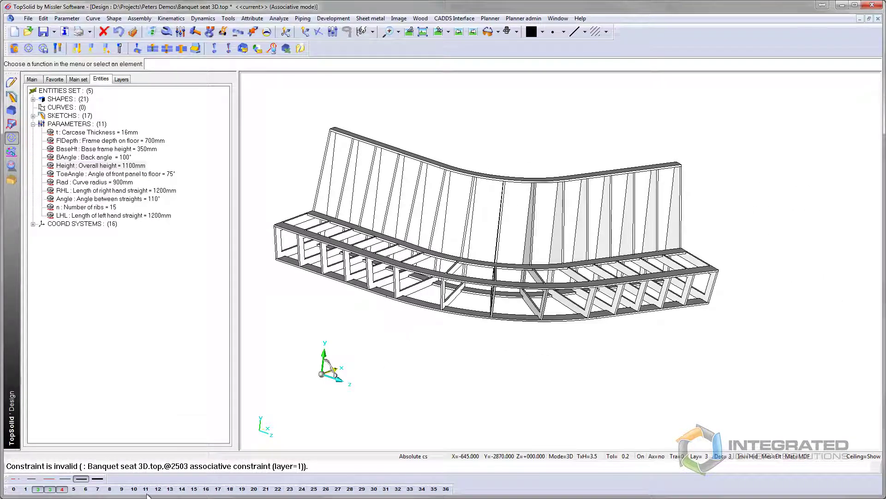
click(76, 488)
click(86, 488)
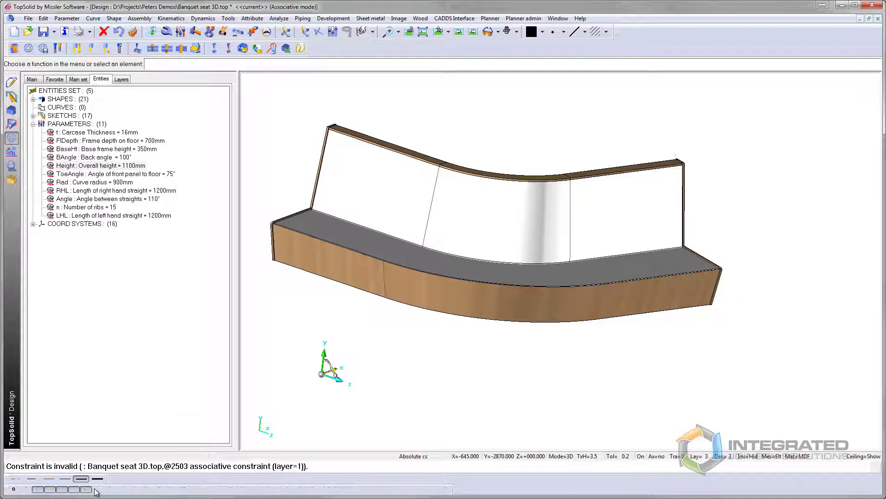
click(97, 489)
click(121, 489)
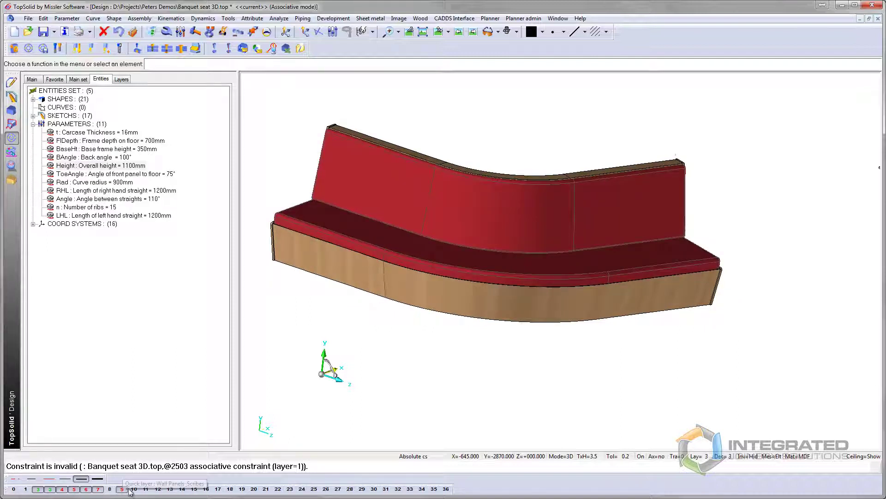
click(421, 34)
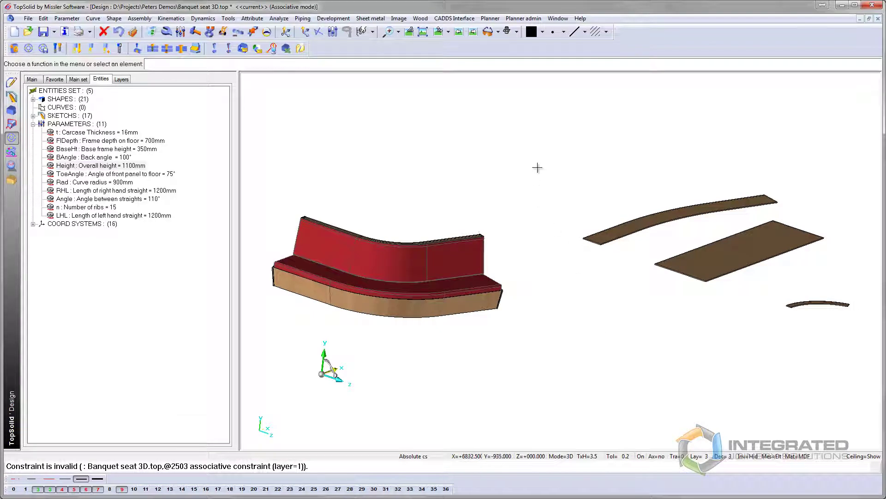
middle_drag(534, 158, 538, 192)
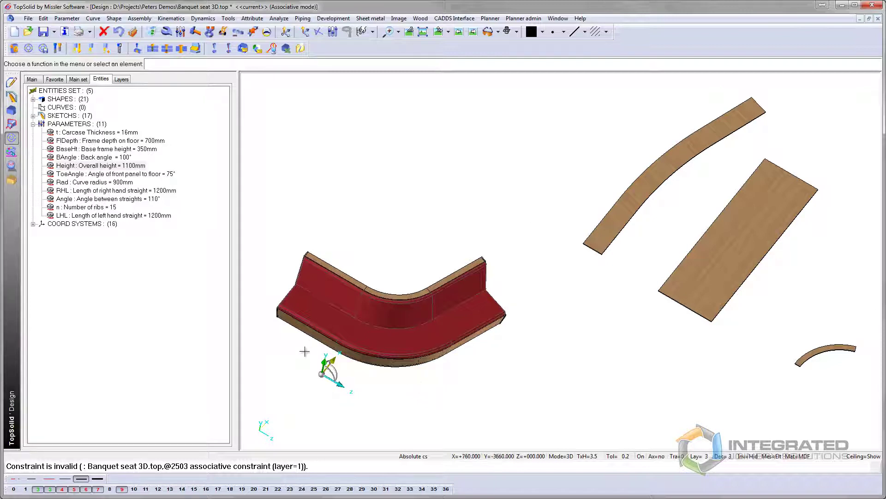
- Change the ToeAngle parameter's nominal value to 65°
middle_drag(298, 353, 300, 310)
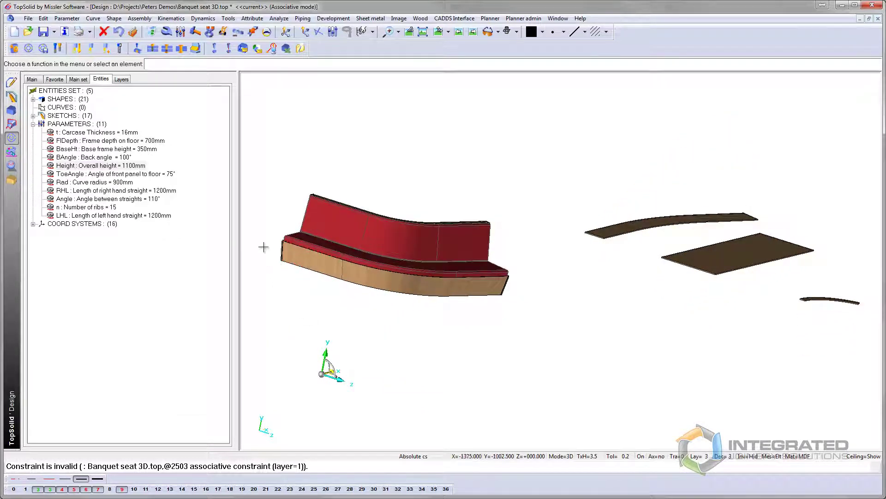
click(93, 174)
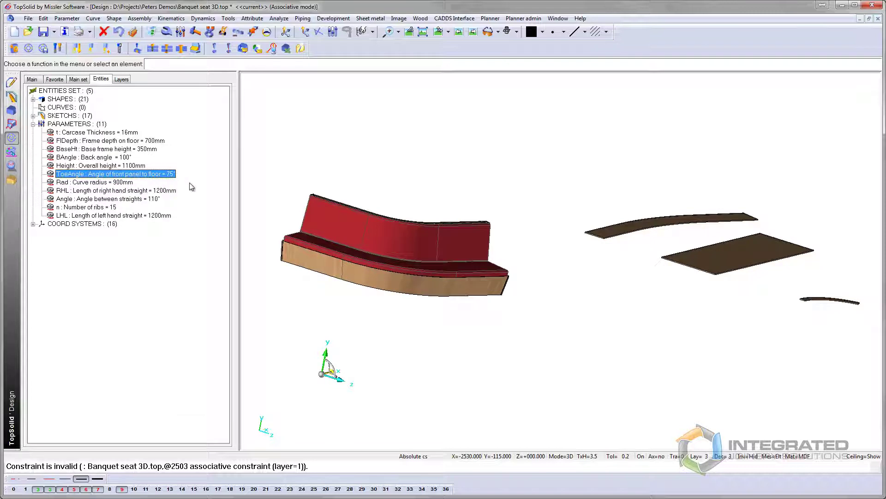
middle_drag(492, 146, 505, 184)
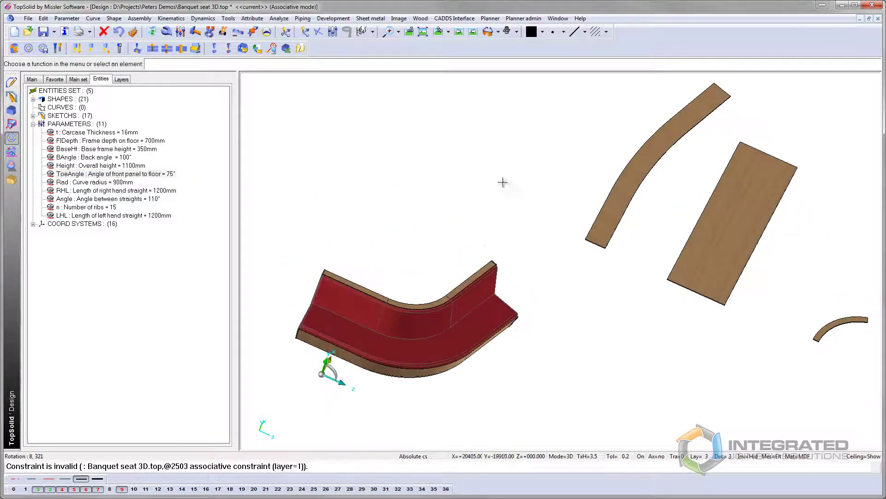
click(154, 175)
right_click(154, 175)
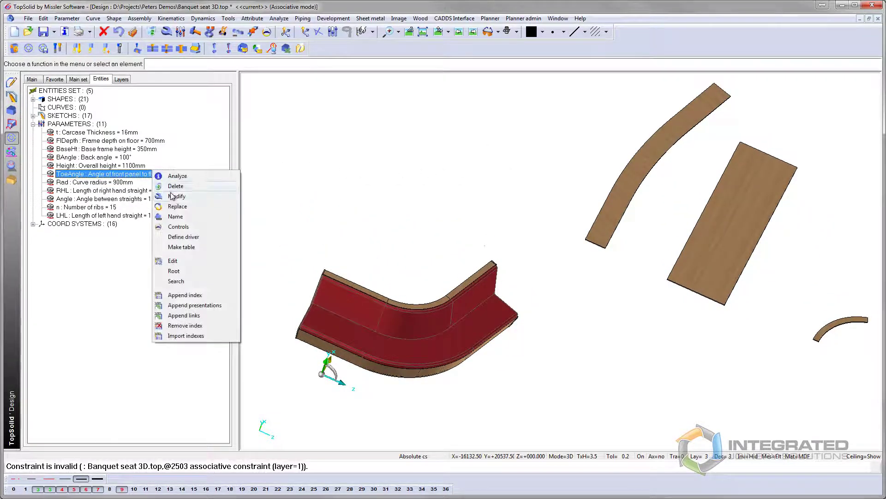
click(176, 194)
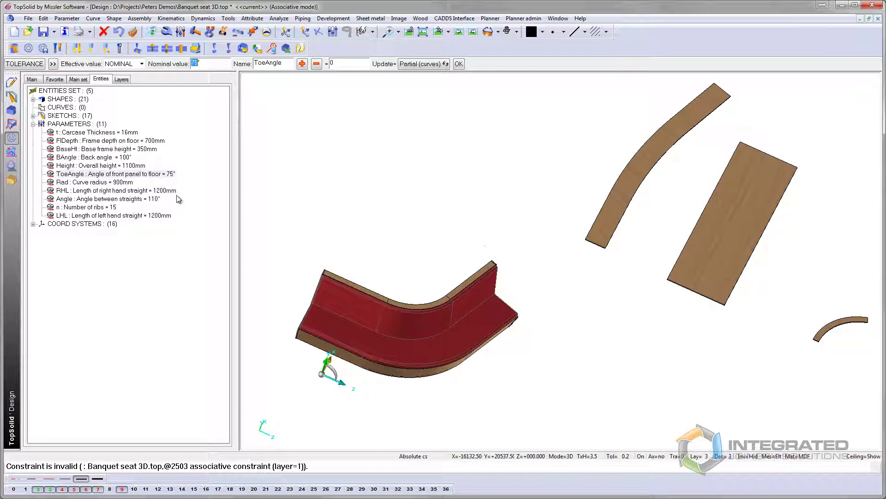
text(5)
key(BackSpace)
text(65)
key(Return)
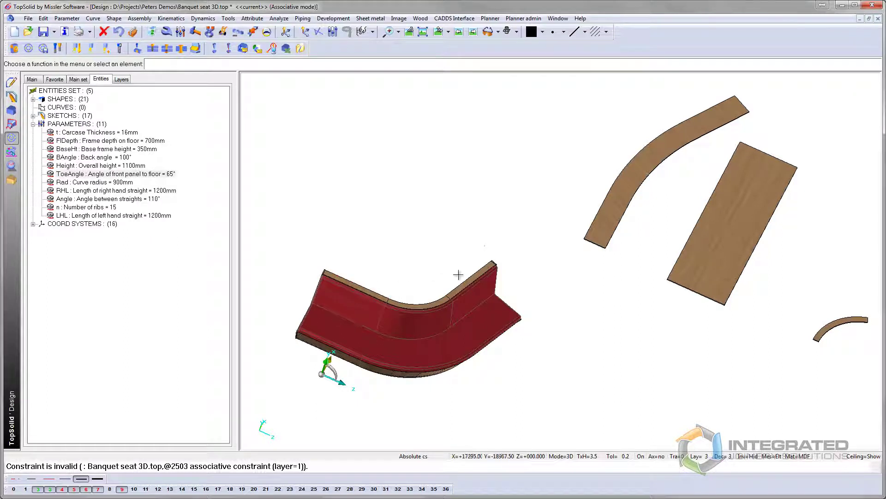
- Enter 100° as the Angle between straights parameter value
right_click(124, 198)
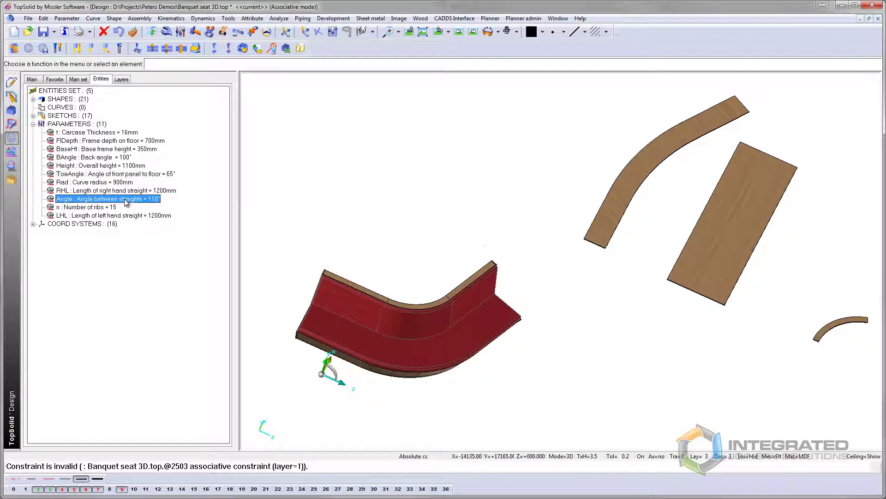
click(149, 222)
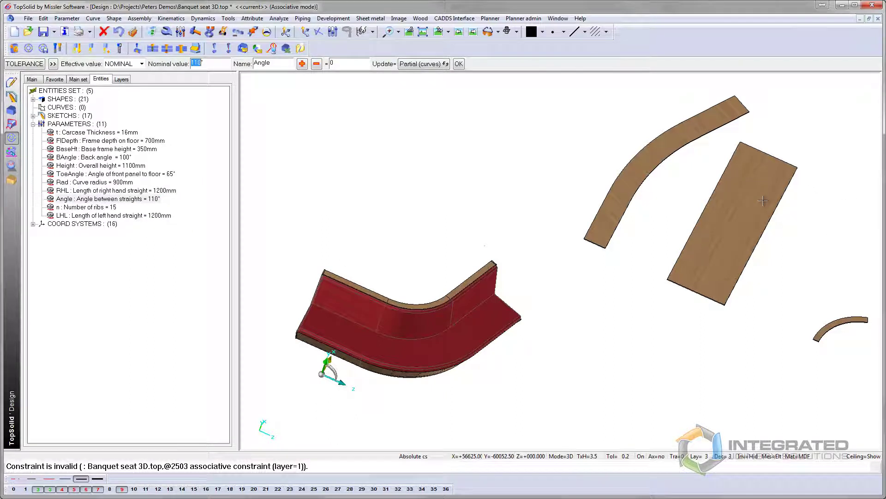
text(100)
key(Return)
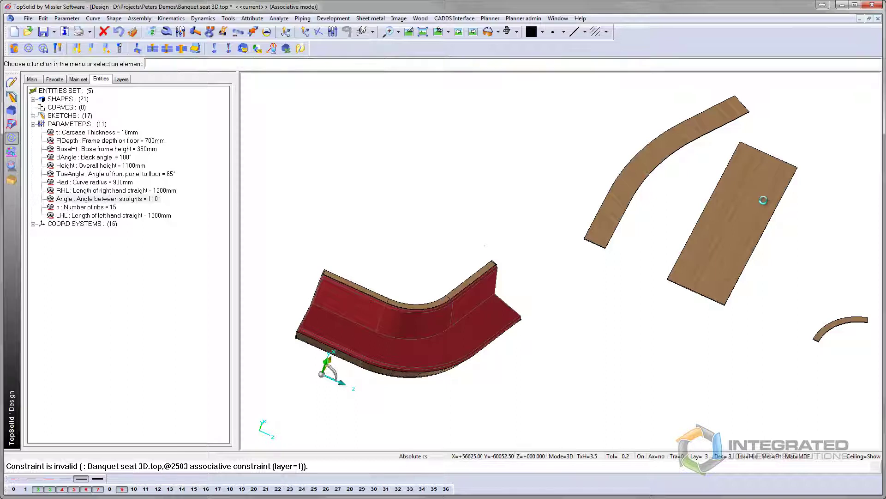